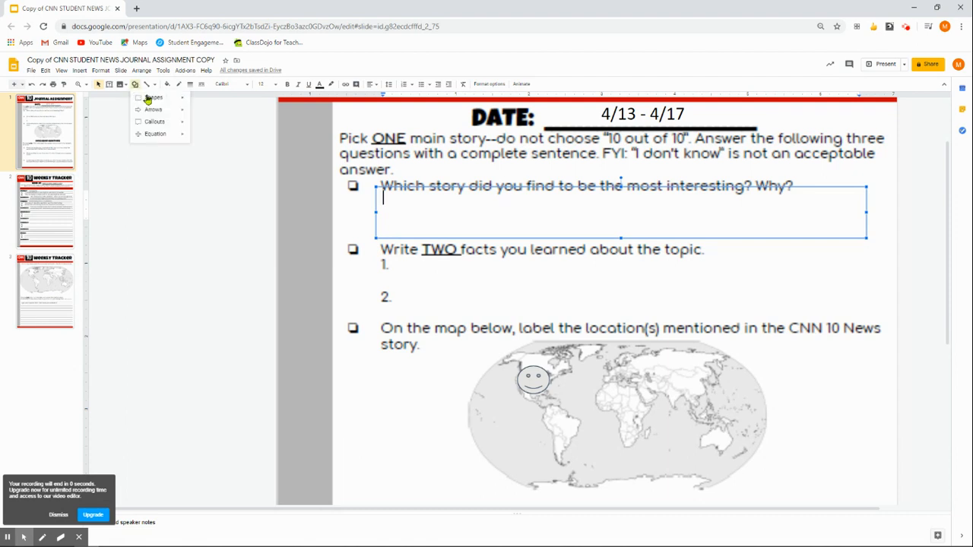
Step: Draw a small sun shape over Southeast Asia on the world map to mark a story location
mouse_move(151, 100)
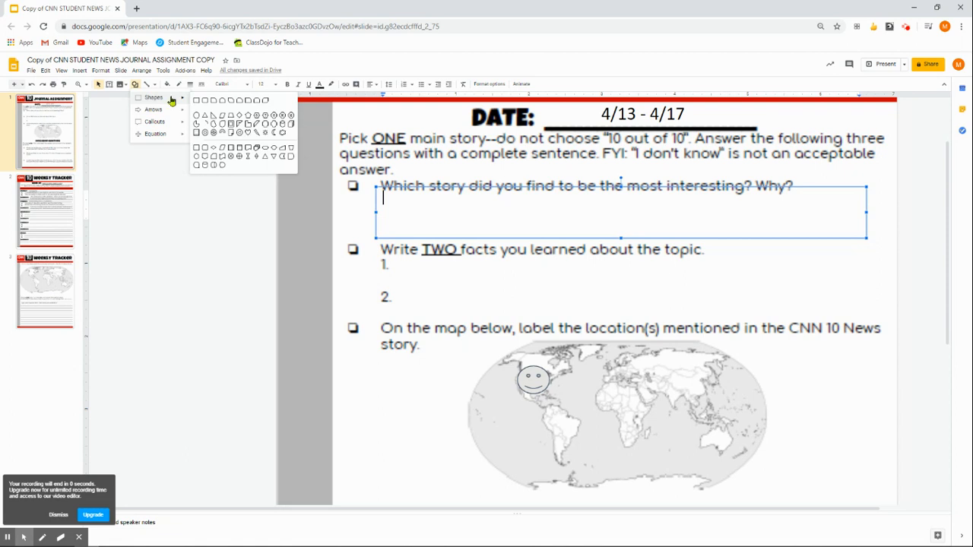
click(263, 132)
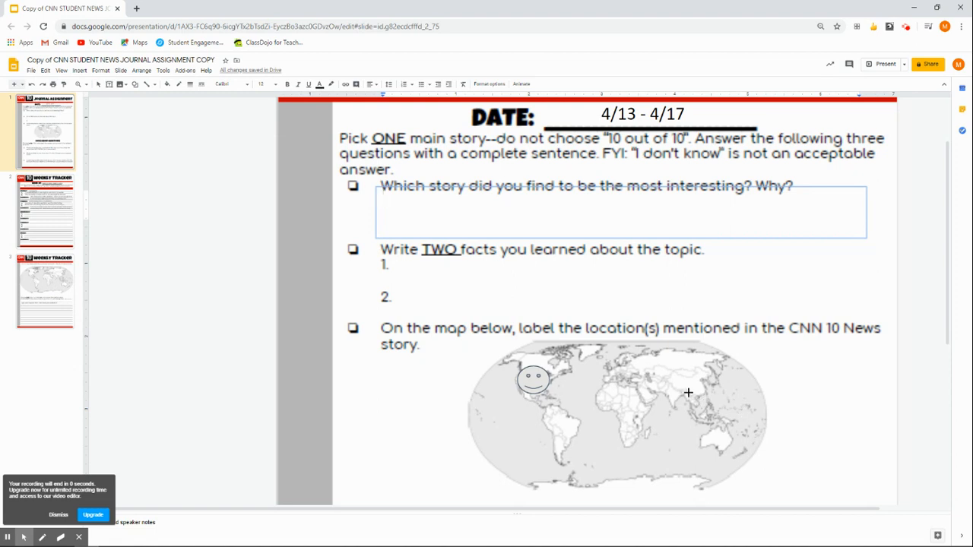
drag(689, 393, 713, 416)
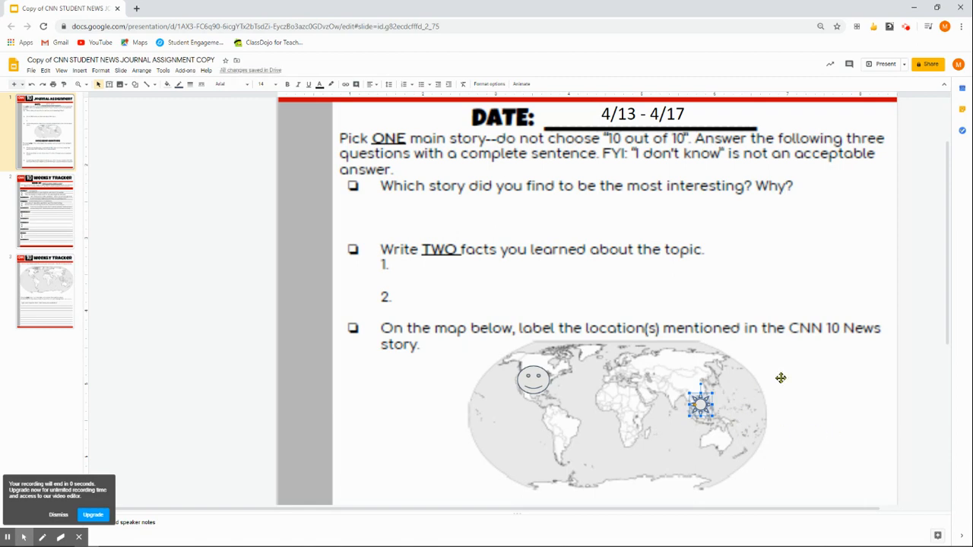
Step: On the second slide's weekly tracker, add a text box on the Friday title line reading "Distance learning"
click(63, 233)
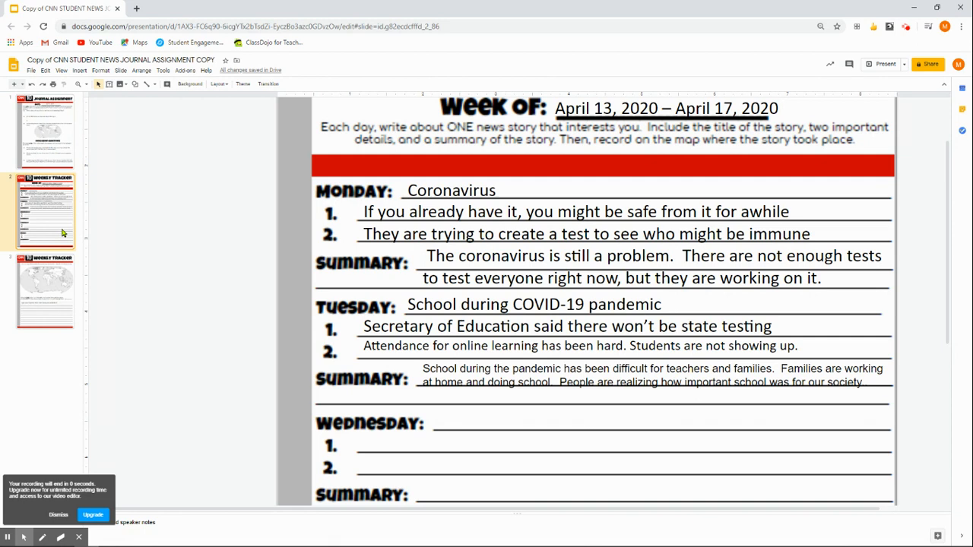
scroll(515, 323, down, 4)
scroll(517, 322, up, 1)
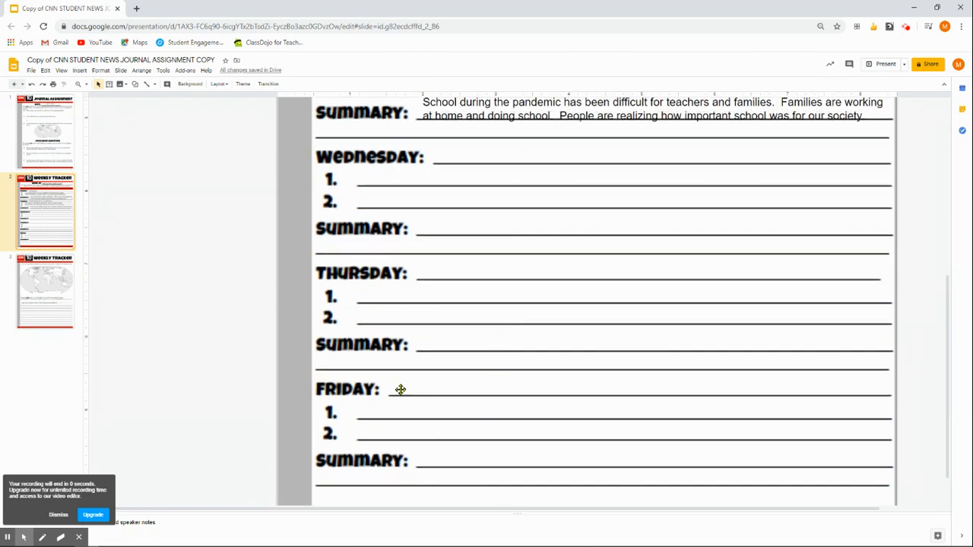
click(393, 414)
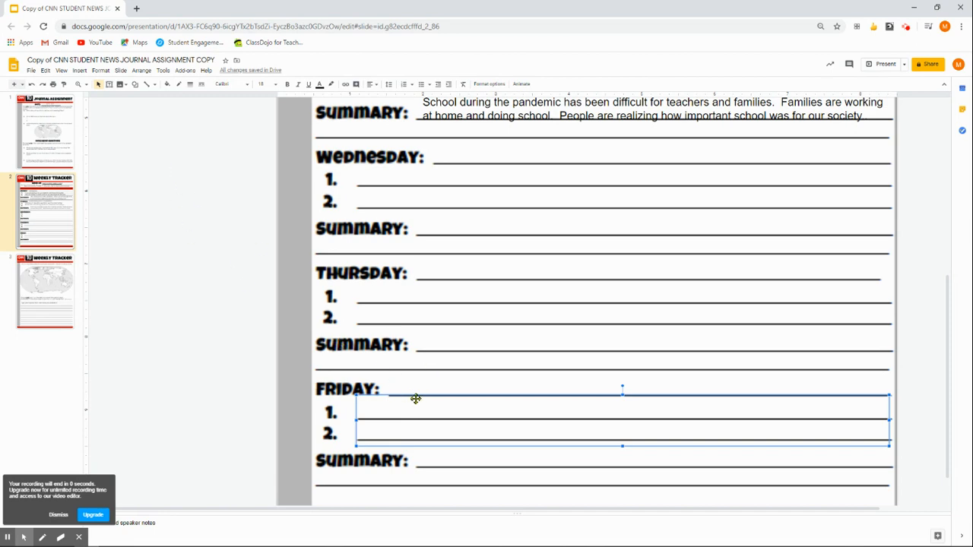
click(109, 84)
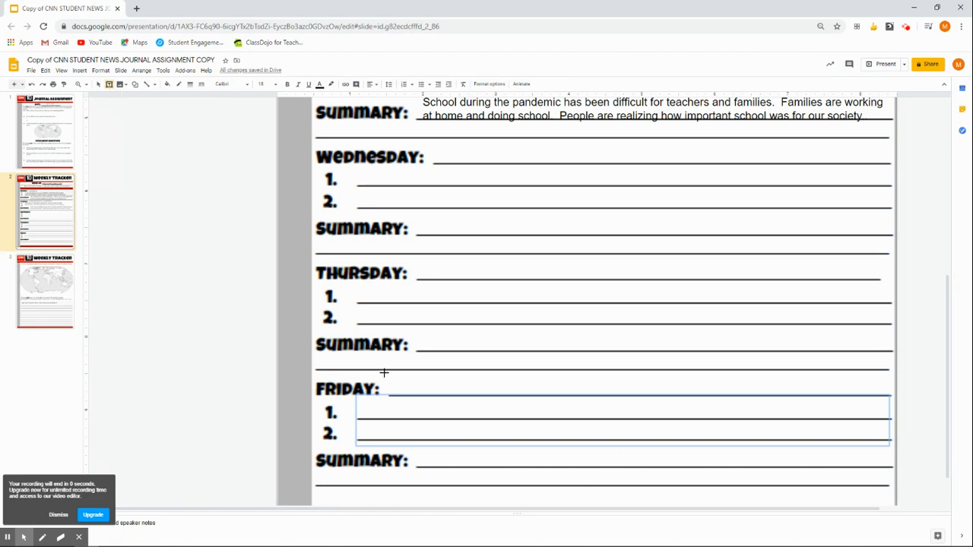
drag(385, 371, 881, 397)
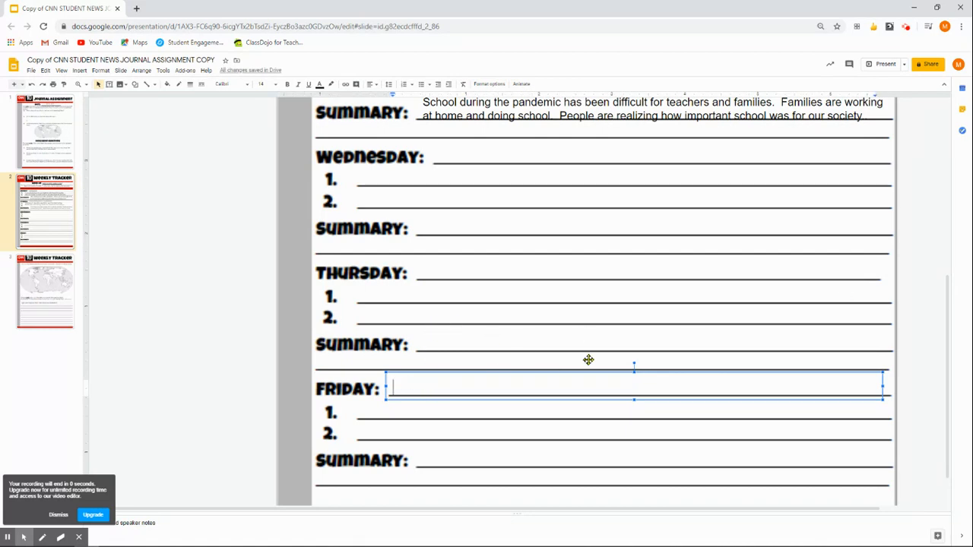
text(Distance learning)
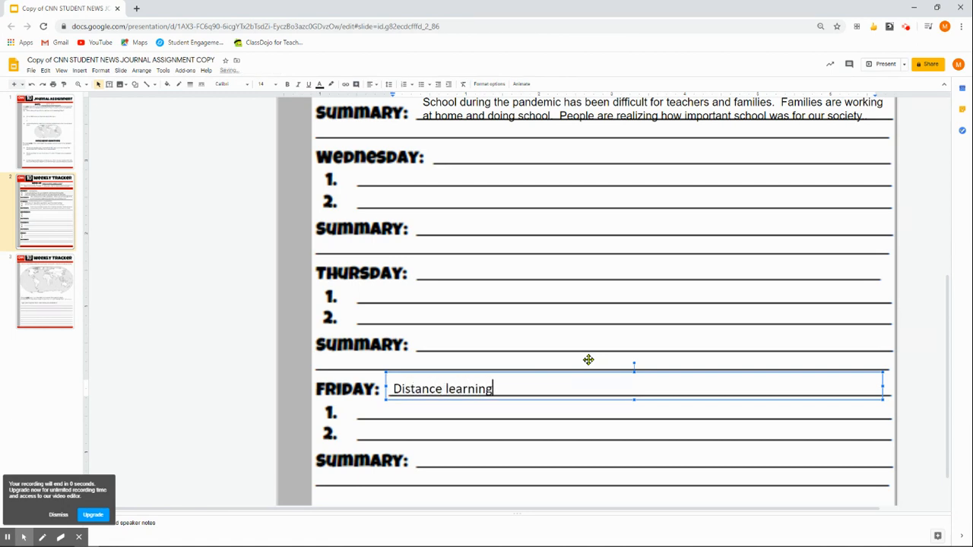
Step: Enter "High school seniors are worried about having money for college" as Friday's first detail
click(377, 415)
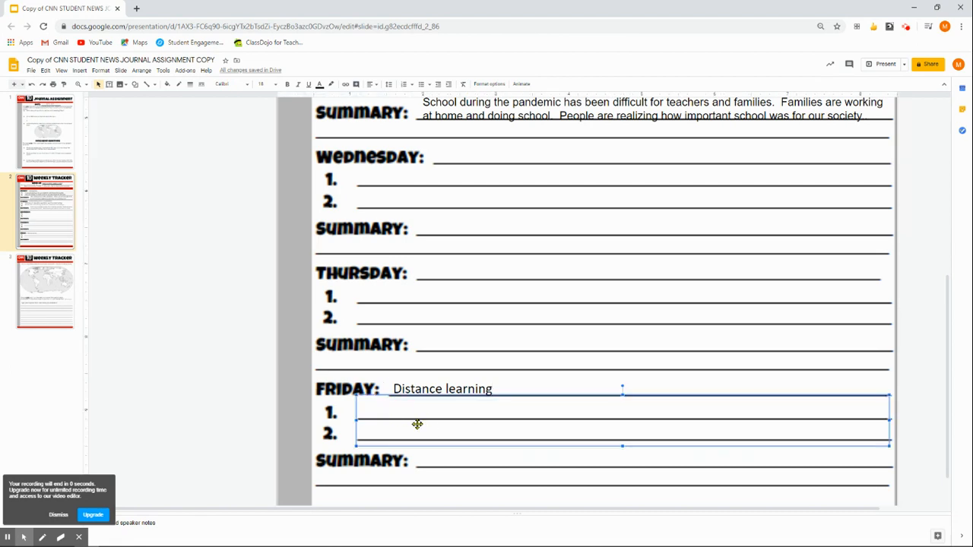
click(381, 413)
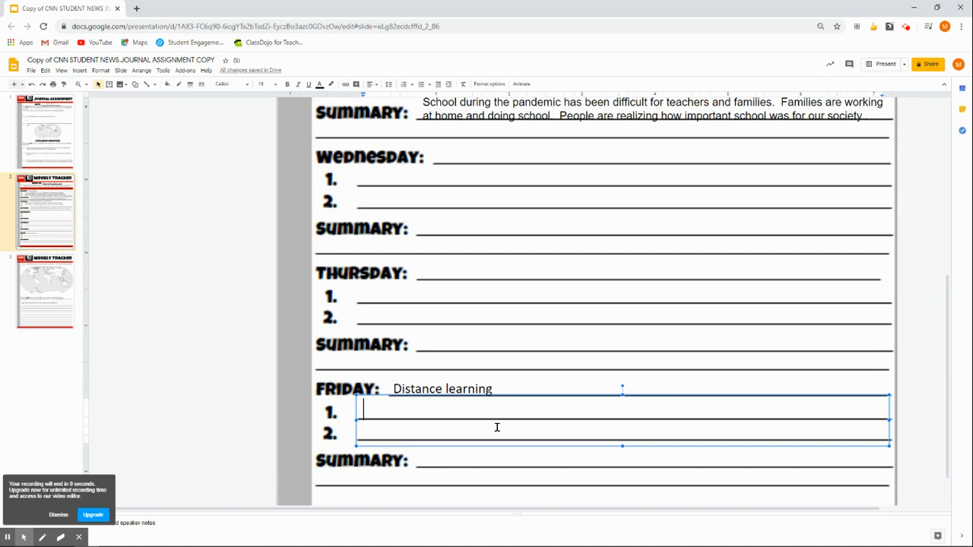
text(High school seniors are worried about havi)
key(BackSpace)
text(ving more)
key(BackSpace)
key(BackSpace)
text(ney for college)
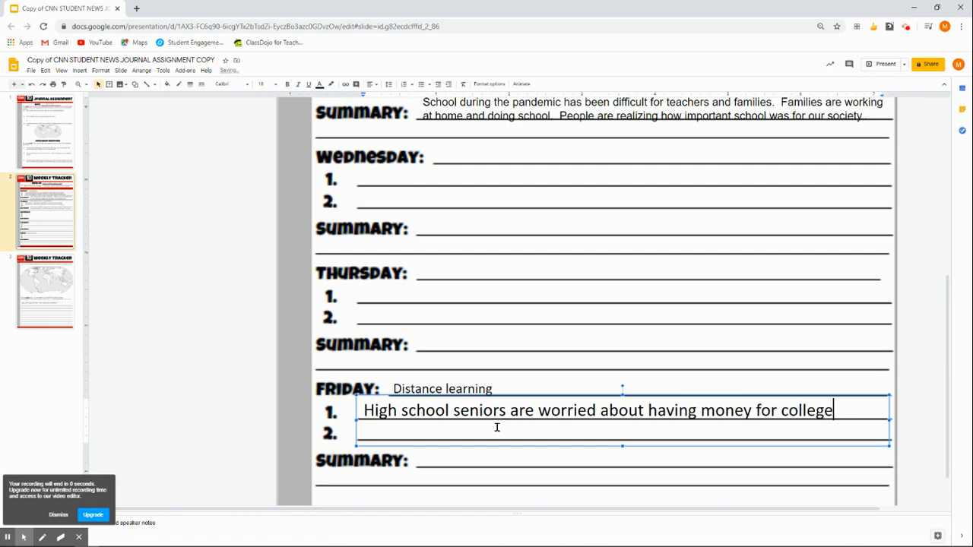
Step: Set the font size of Friday's first detail to 12
key(shift+Left)
key(shift+Left)
key(shift+Left)
key(shift+Left)
key(shift+Left)
key(shift+Left)
key(shift+Left)
key(shift+Left)
key(shift+Left)
key(shift+Left)
key(shift+Left)
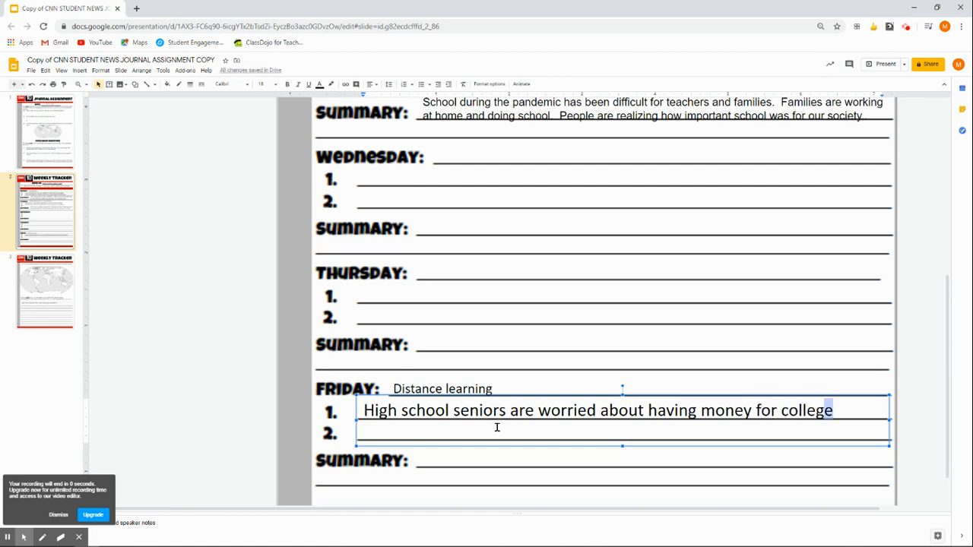
key(shift+Left)
key(shift+Left)
key(shift+Left)
key(shift+Left)
key(shift+Left)
key(shift+Left)
key(shift+Left)
key(shift+Left)
key(shift+Left)
key(shift+Left)
key(shift+Left)
key(shift+Left)
key(shift+Left)
key(shift+Left)
key(shift+Left)
key(shift+Left)
key(shift+Left)
key(shift+Left)
key(shift+Left)
key(shift+Left)
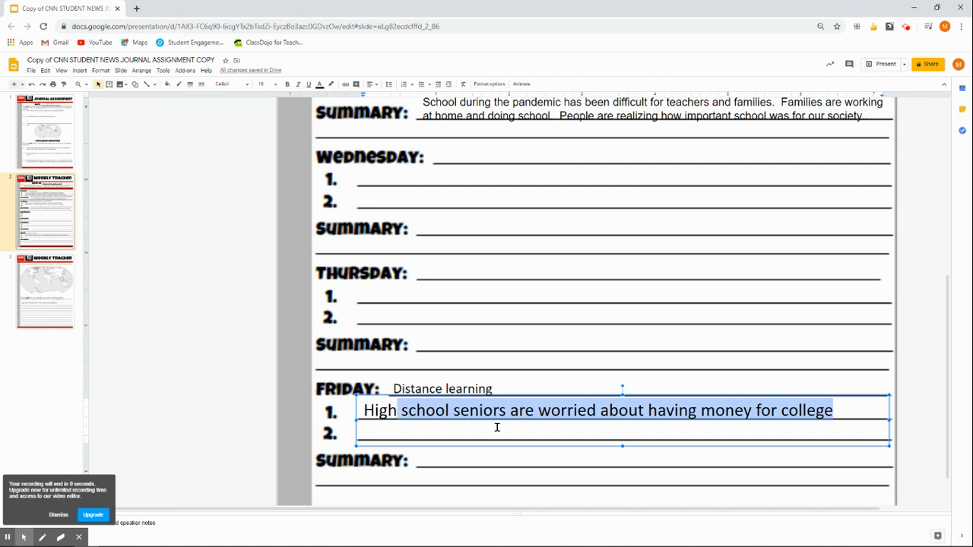
click(277, 86)
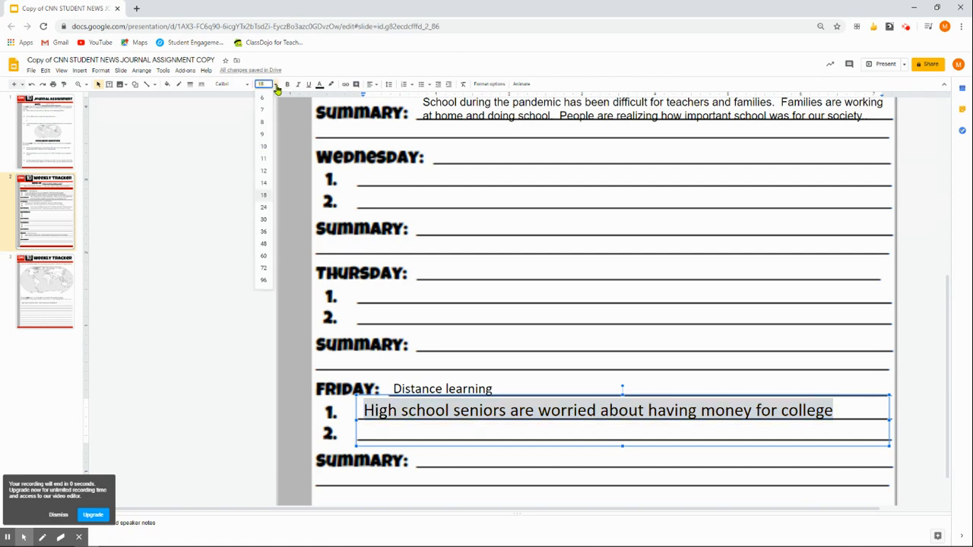
click(263, 182)
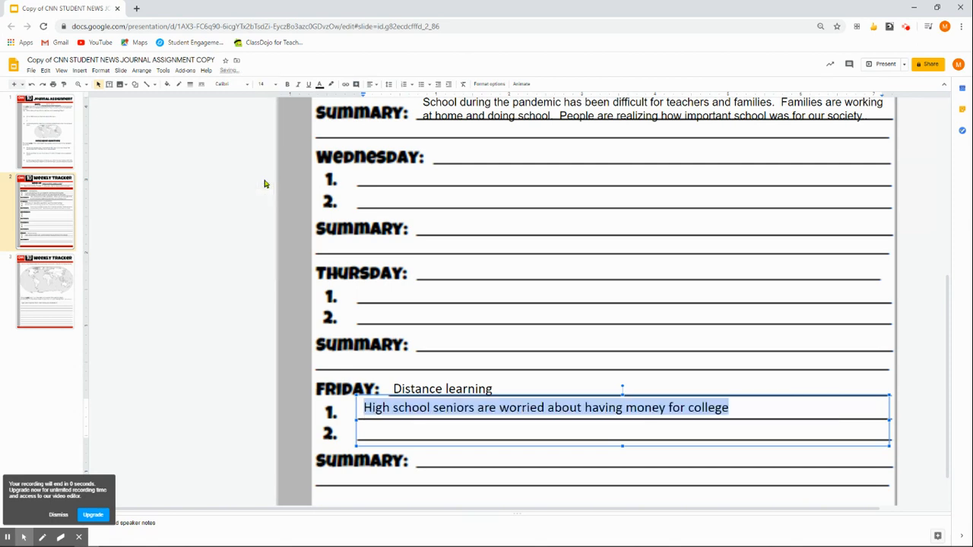
click(275, 87)
click(264, 171)
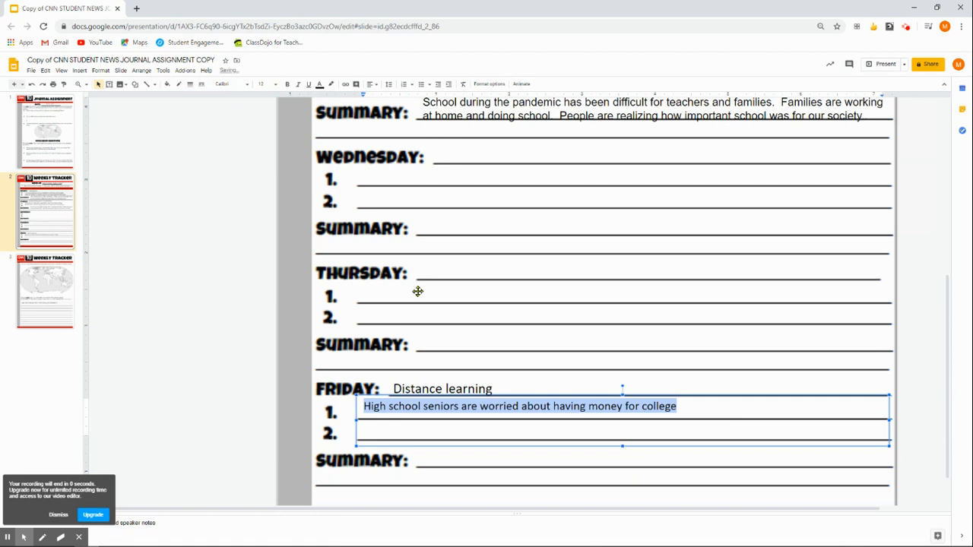
Step: Enter "Student athletes miss practicing with teammates and worried about playing next year." as Friday's second detail
click(409, 429)
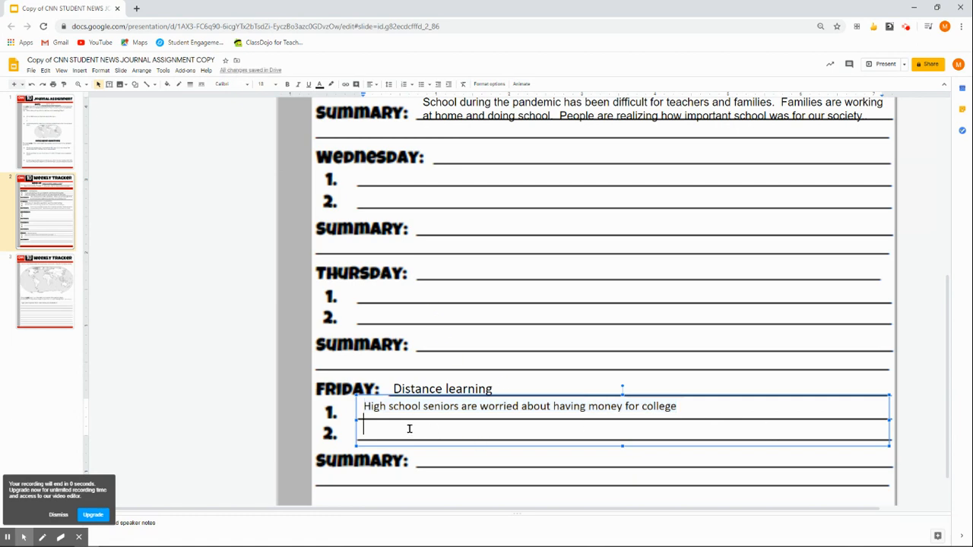
double_click(395, 440)
click(378, 432)
text(S)
key(BackSpace)
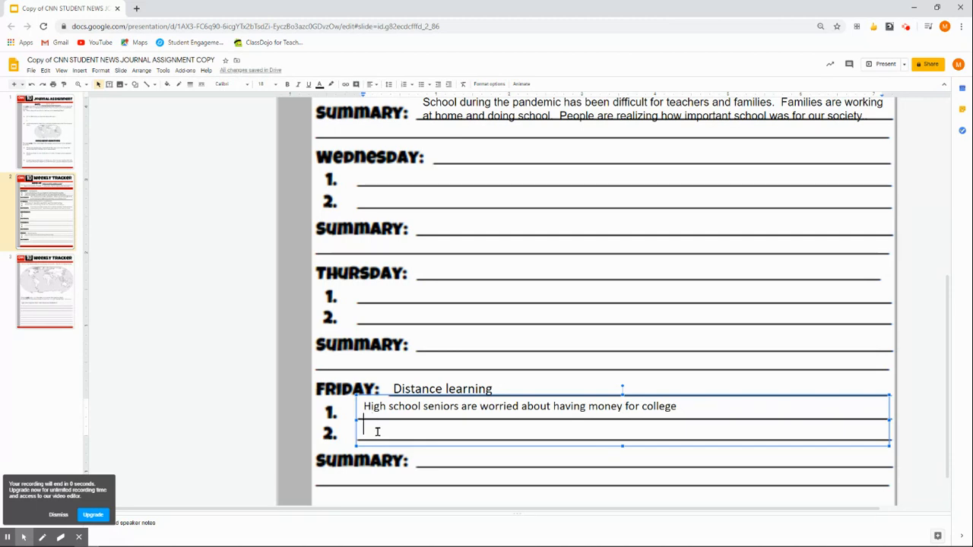
text(S)
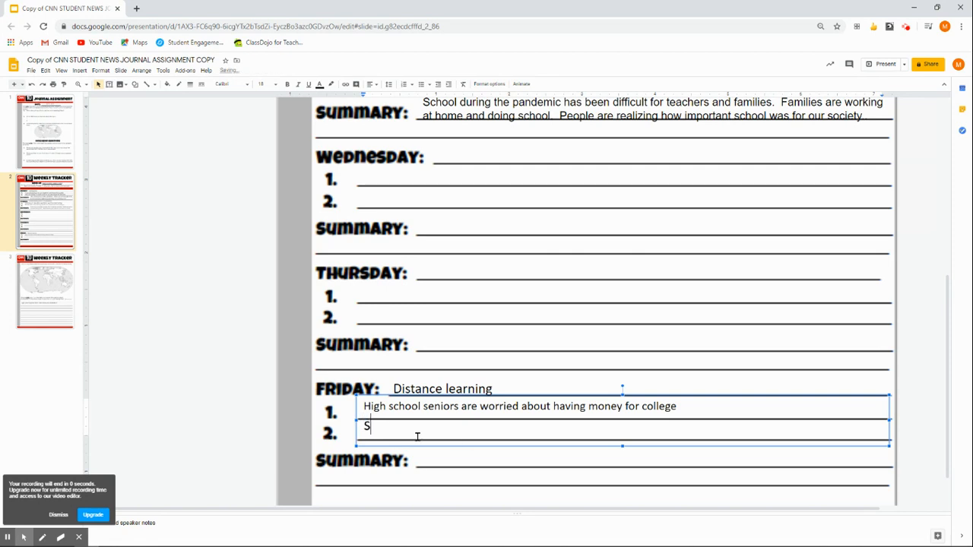
text(tudent )
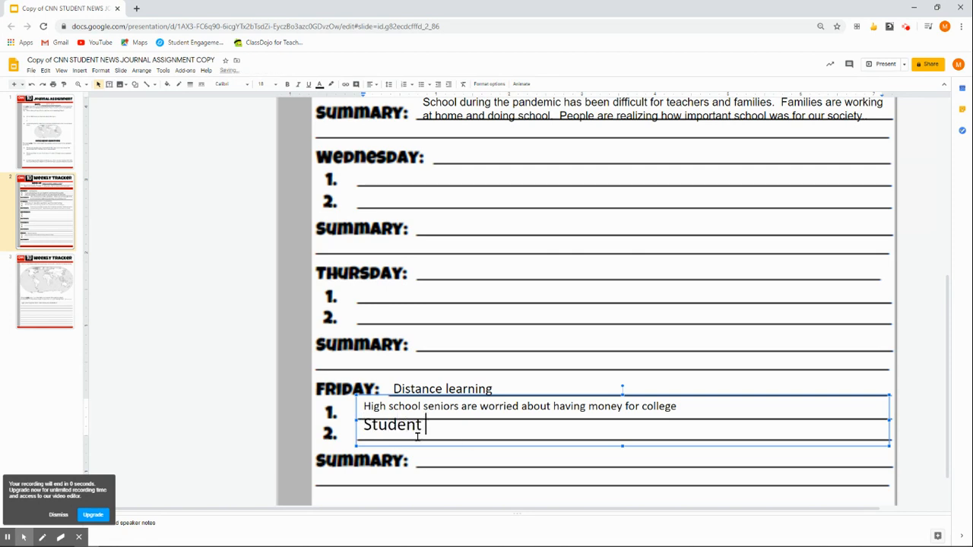
text(athletes niss th)
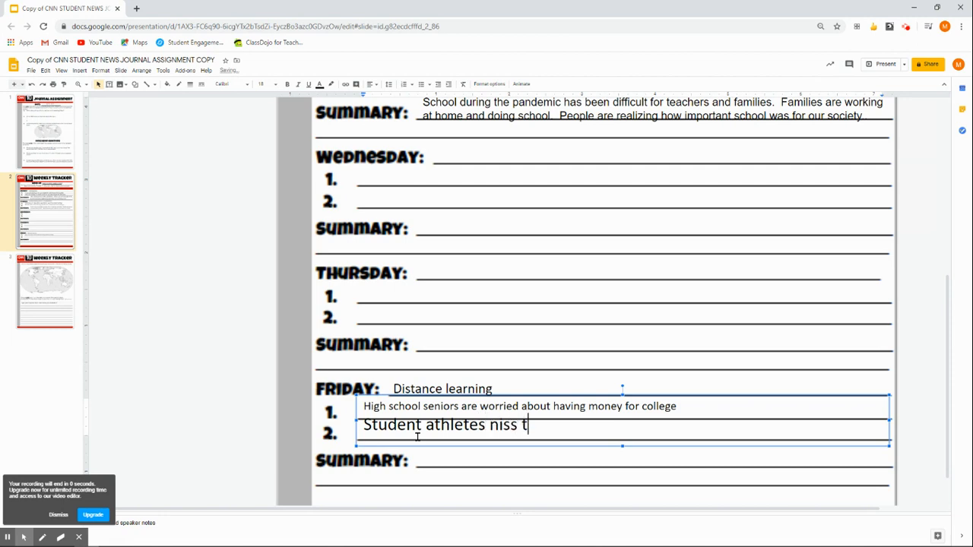
key(BackSpace)
key(BackSpace)
key(BackSpace)
key(BackSpace)
key(BackSpace)
key(BackSpace)
key(BackSpace)
text(miss practicing )
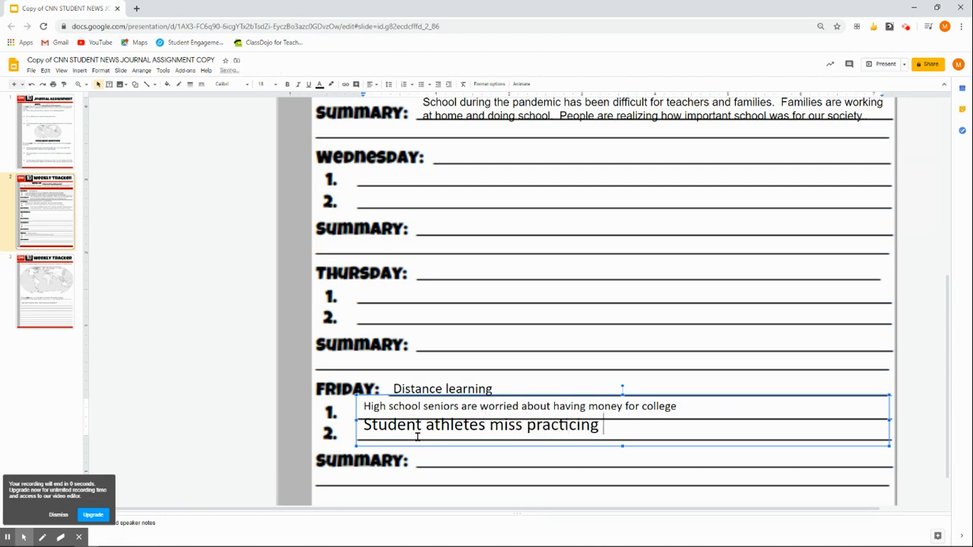
text(with teamm)
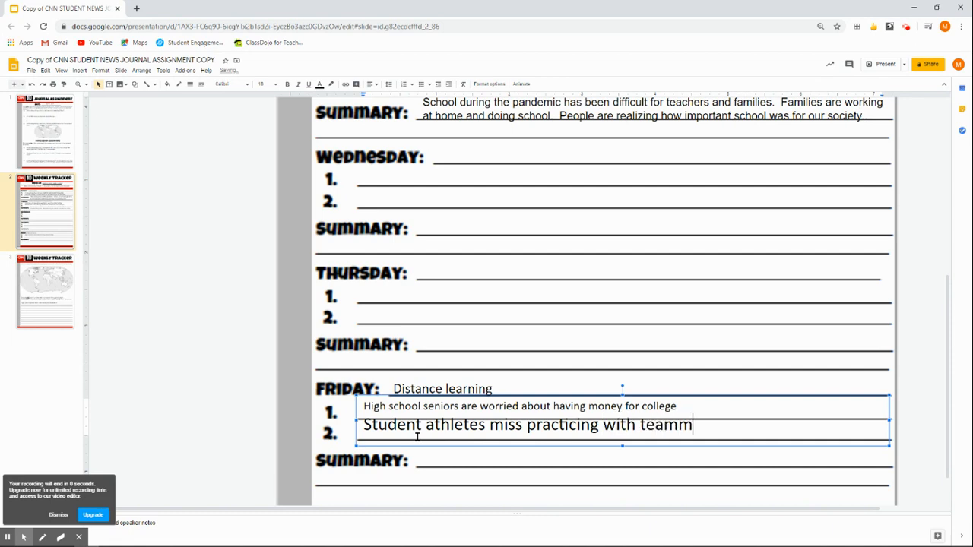
text(tes ane)
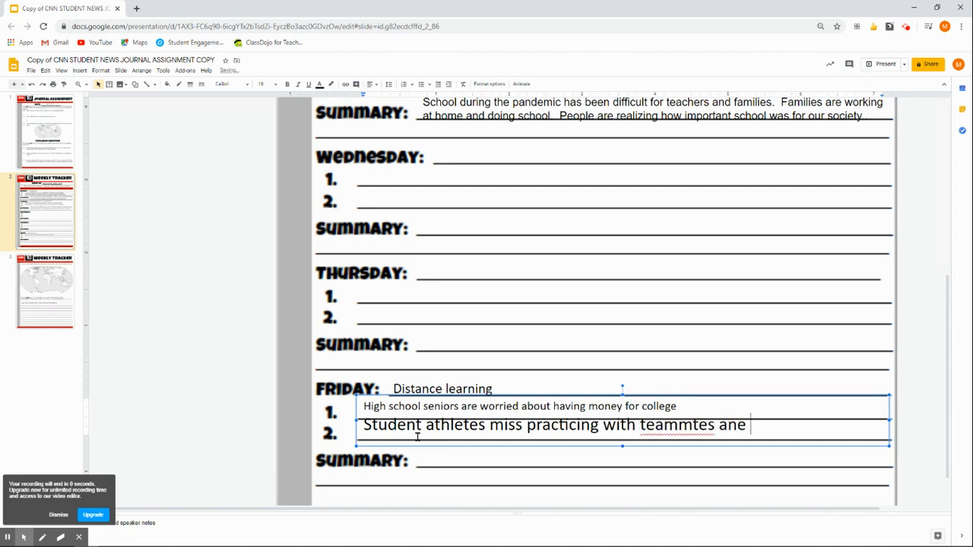
key(BackSpace)
key(BackSpace)
text(d worried about playing net)
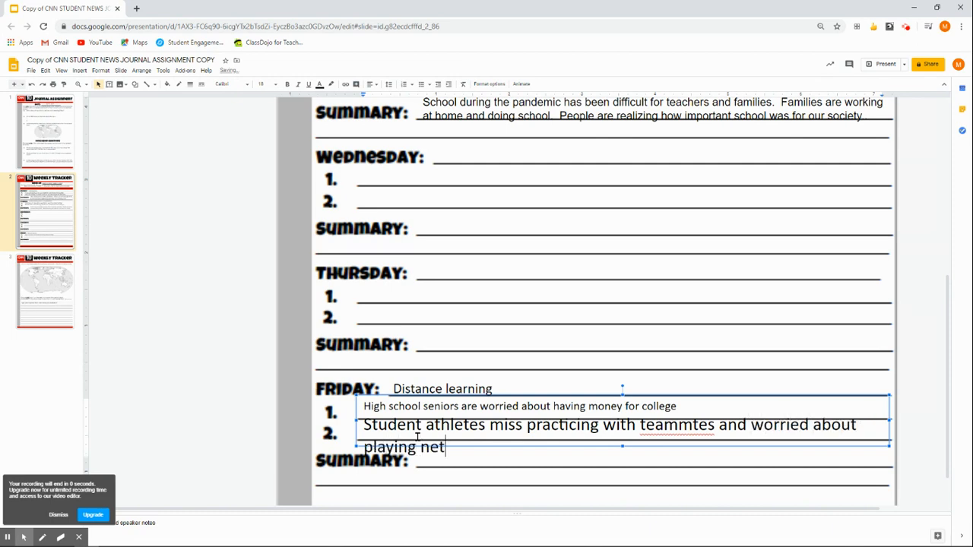
key(BackSpace)
text(xt year.)
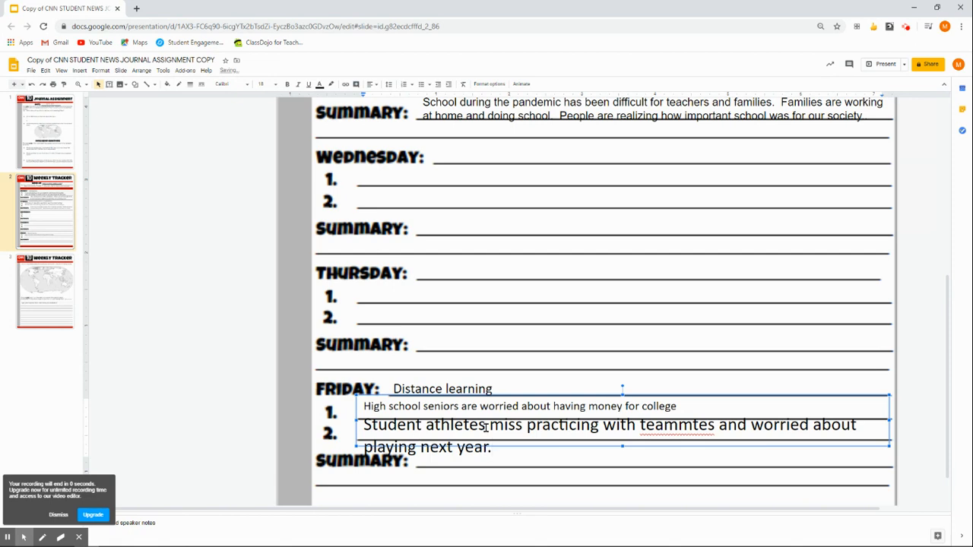
click(686, 428)
text(a)
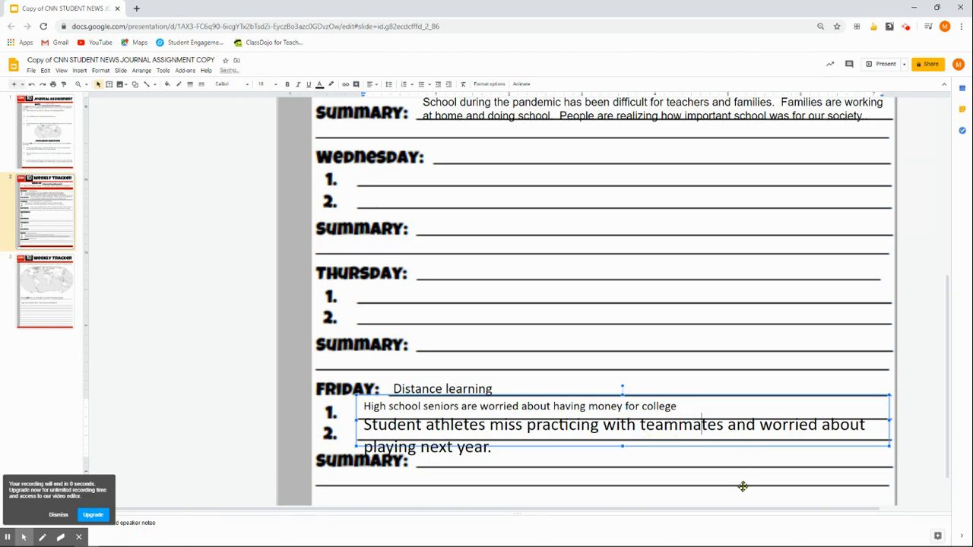
Step: Set the font size of Friday's second detail to 12
click(495, 449)
double_click(495, 439)
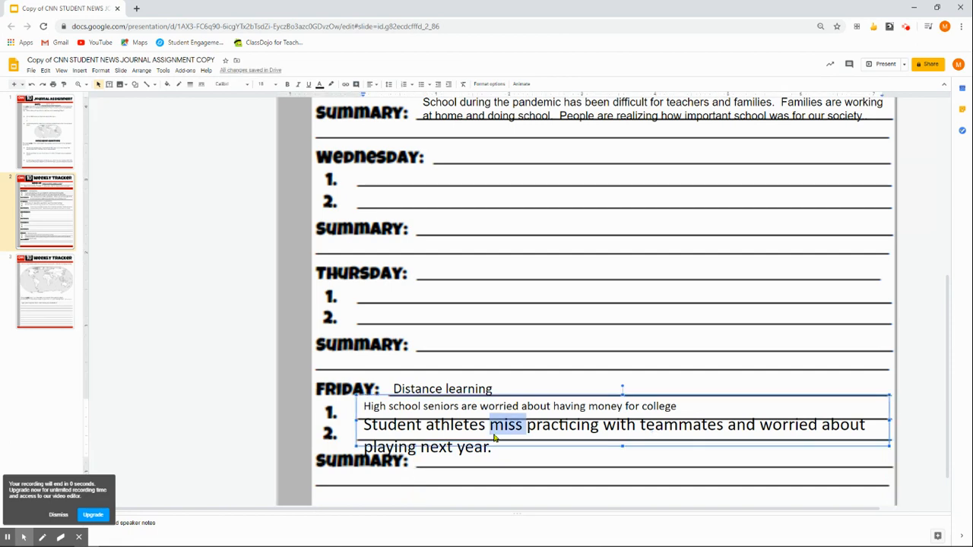
click(495, 449)
click(367, 429)
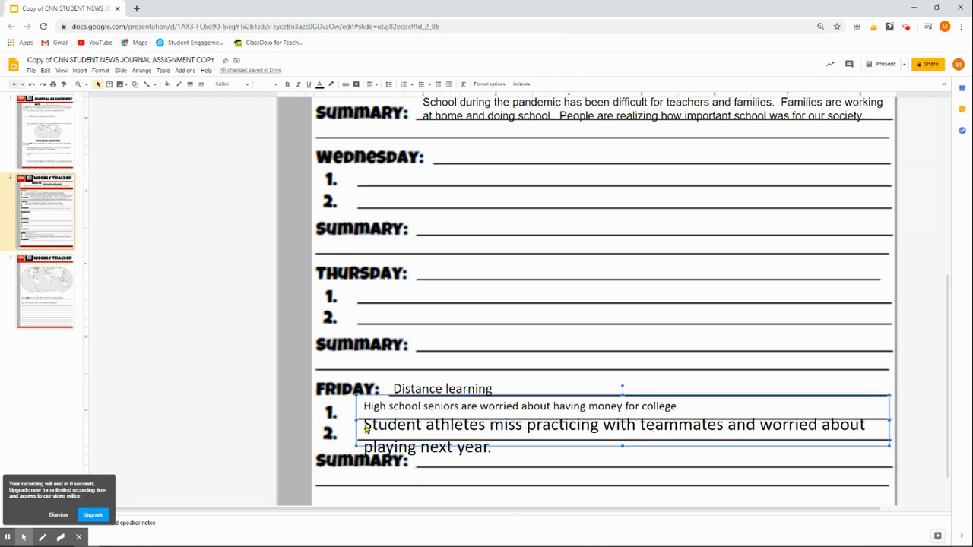
double_click(360, 423)
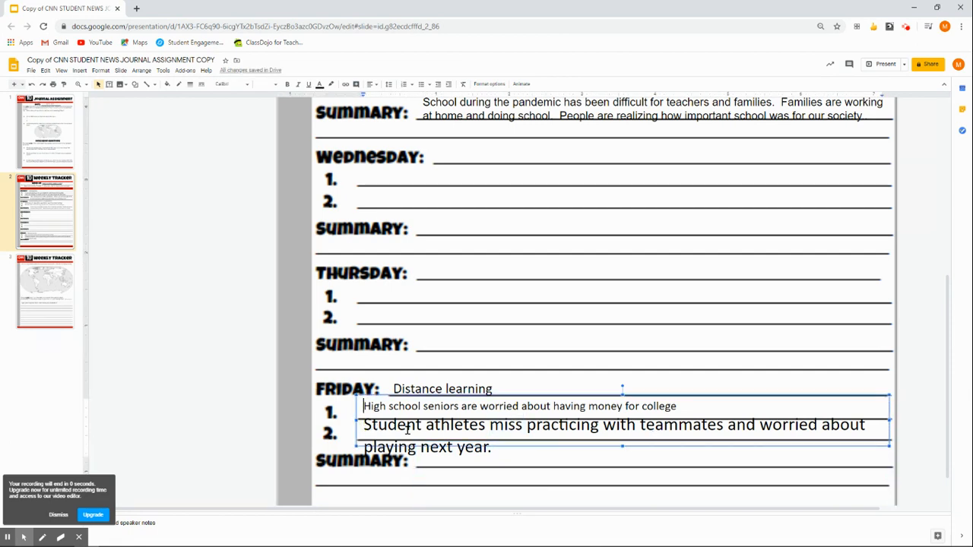
key(shift+End)
key(shift+Right)
key(shift+Right)
key(shift+Right)
key(shift+Right)
key(shift+Right)
key(shift+Right)
key(shift+Right)
key(shift+Right)
key(shift+Right)
key(shift+Right)
key(shift+Right)
key(shift+Right)
key(shift+Right)
key(shift+Right)
key(shift+Right)
key(shift+Right)
key(shift+Right)
key(shift+Right)
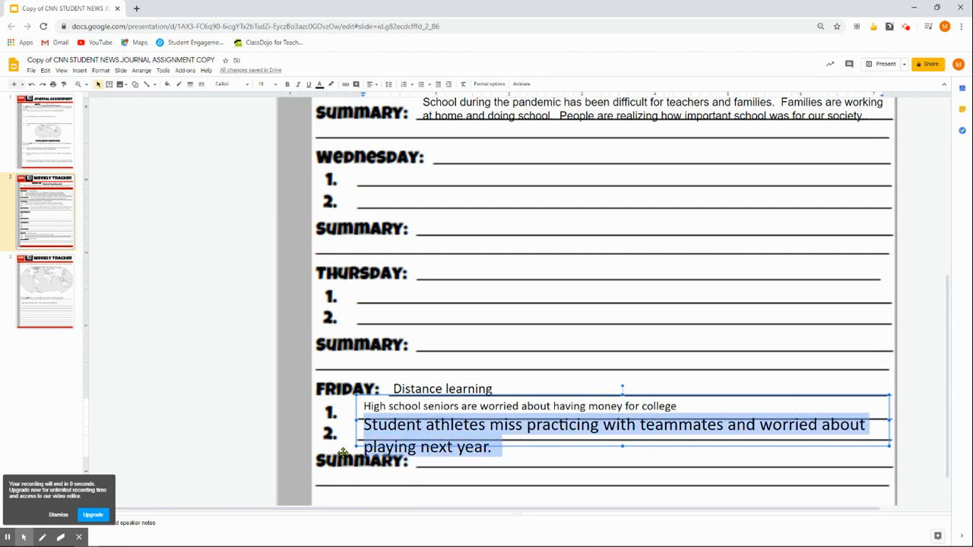
click(264, 85)
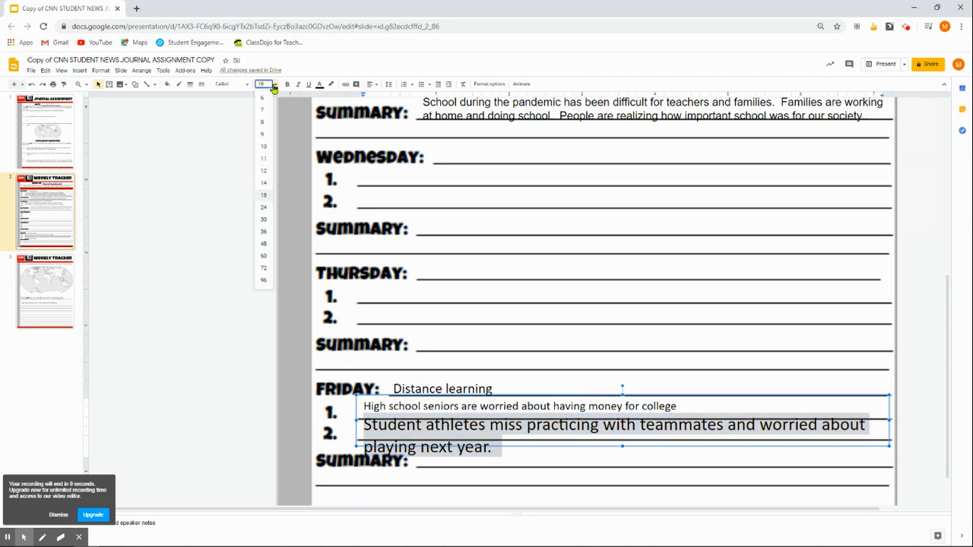
click(263, 171)
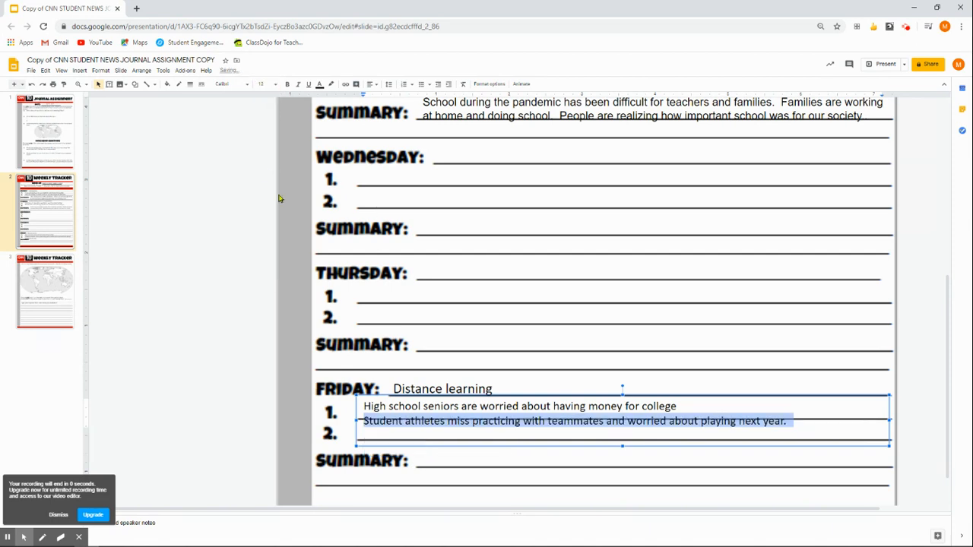
click(688, 417)
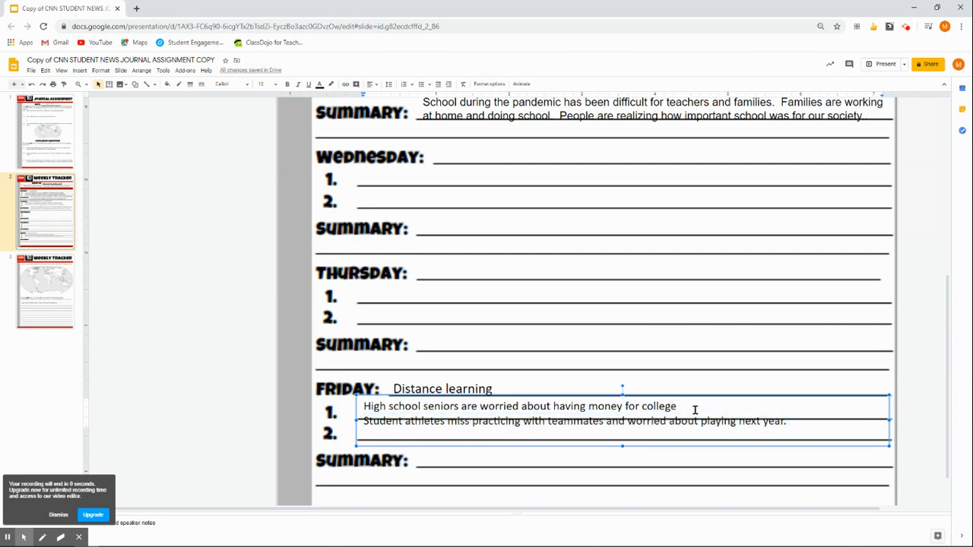
Step: Insert a line break after Friday's first detail to align the second detail with line 2
drag(683, 406, 688, 406)
key(Return)
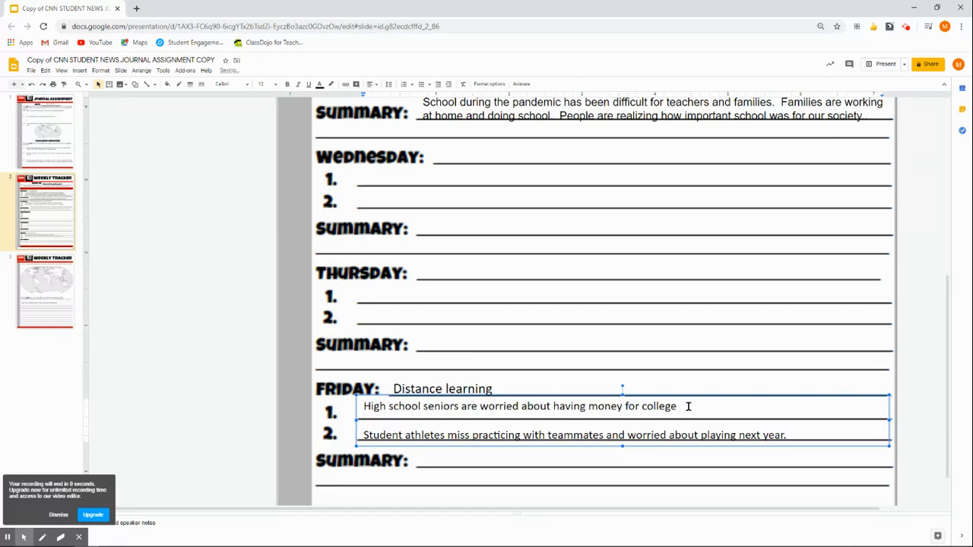
Step: Enter "Students in high school are sad about the year, which has led some of them to charish moments more and stay positive." as Friday's summary
click(478, 470)
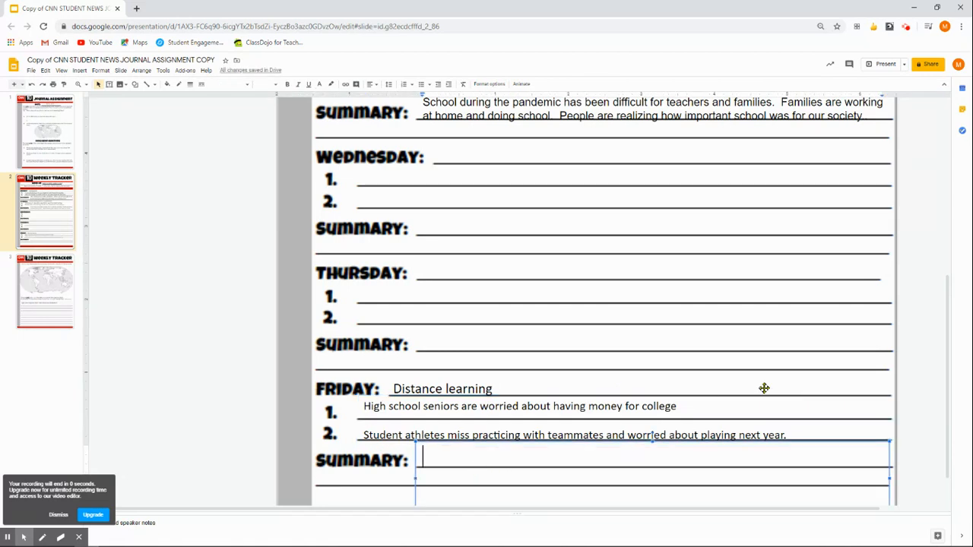
text(Stud)
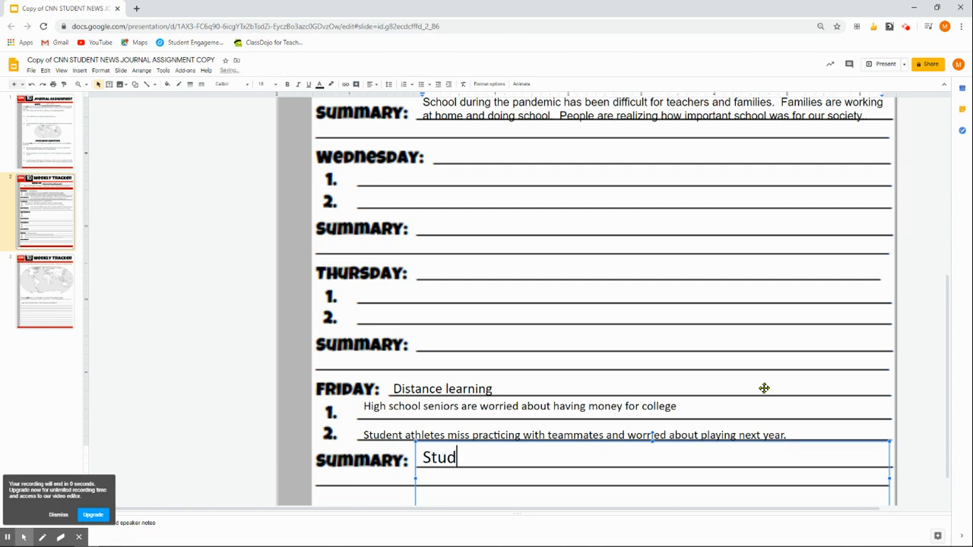
text(ents in high school are sd a)
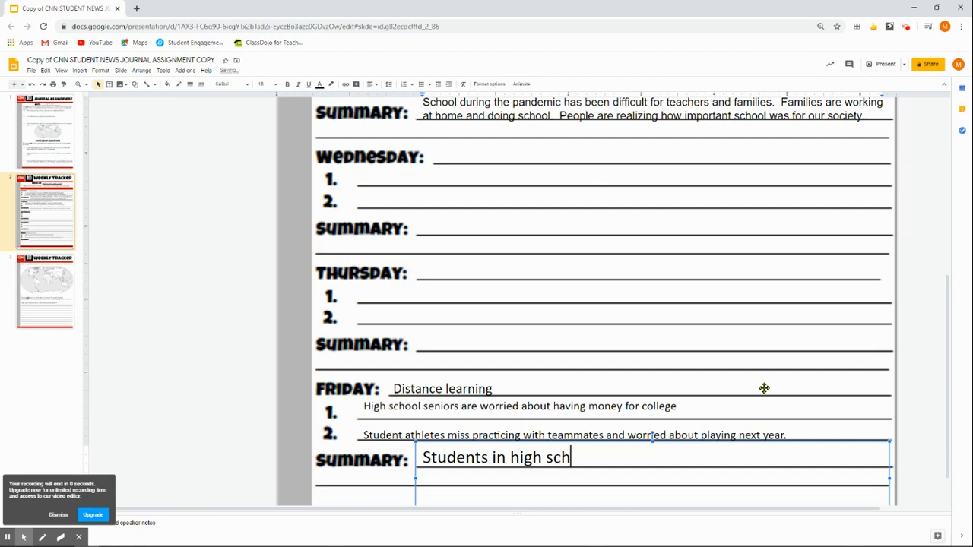
key(BackSpace)
key(BackSpace)
key(BackSpace)
text(a)
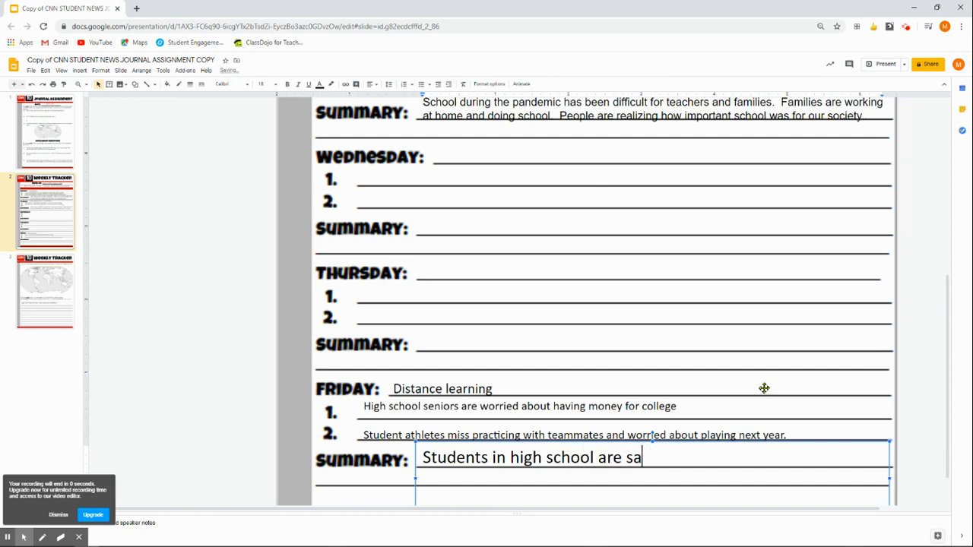
text(d about the year,)
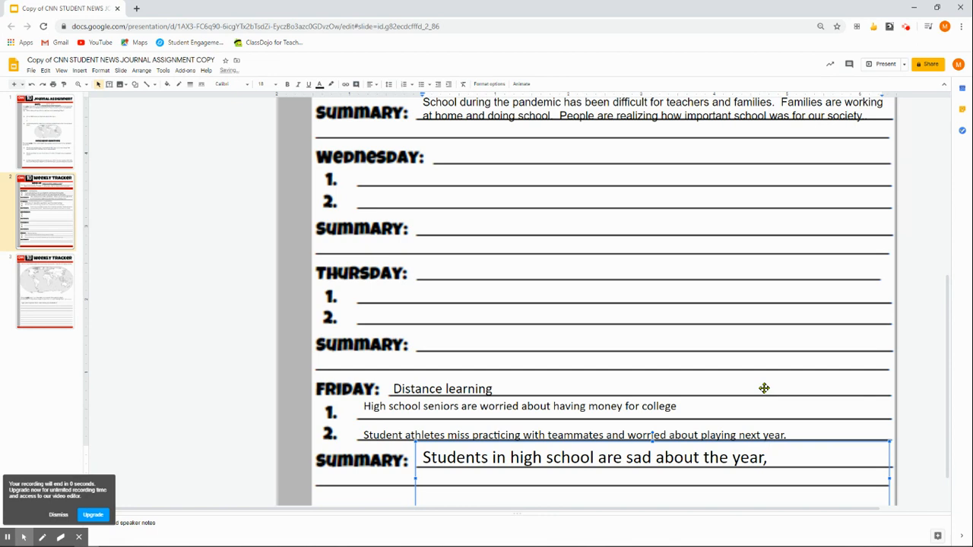
text( which ha)
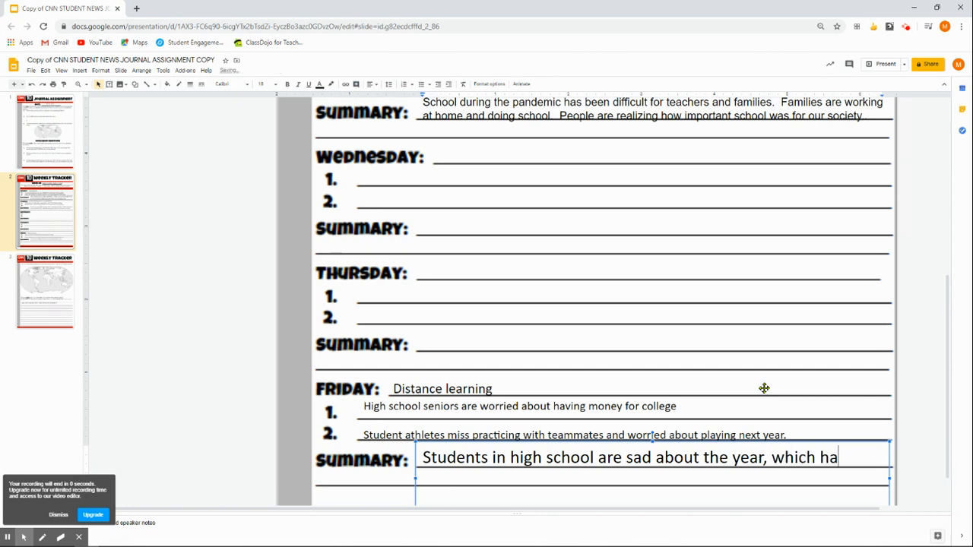
text(s led)
key(BackSpace)
text(d some of  th)
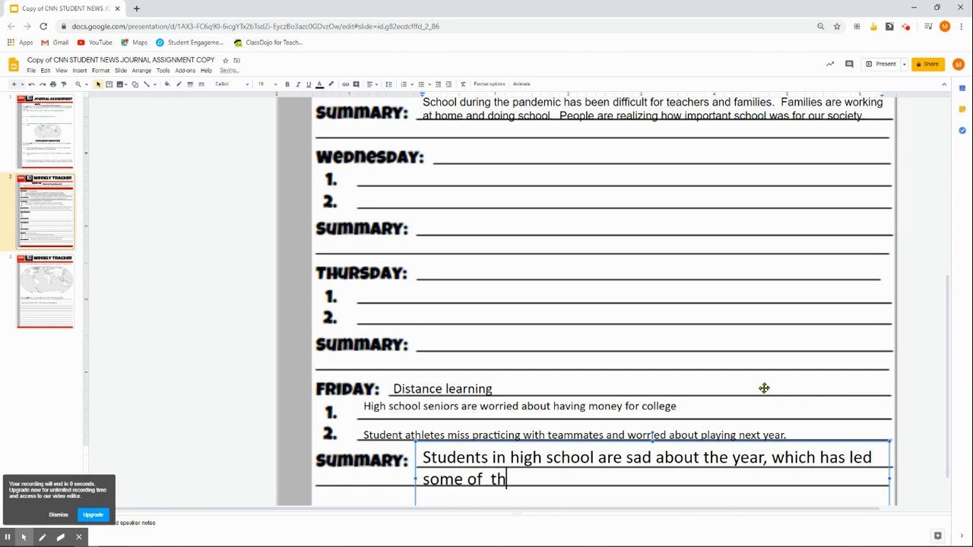
text(em to charish m)
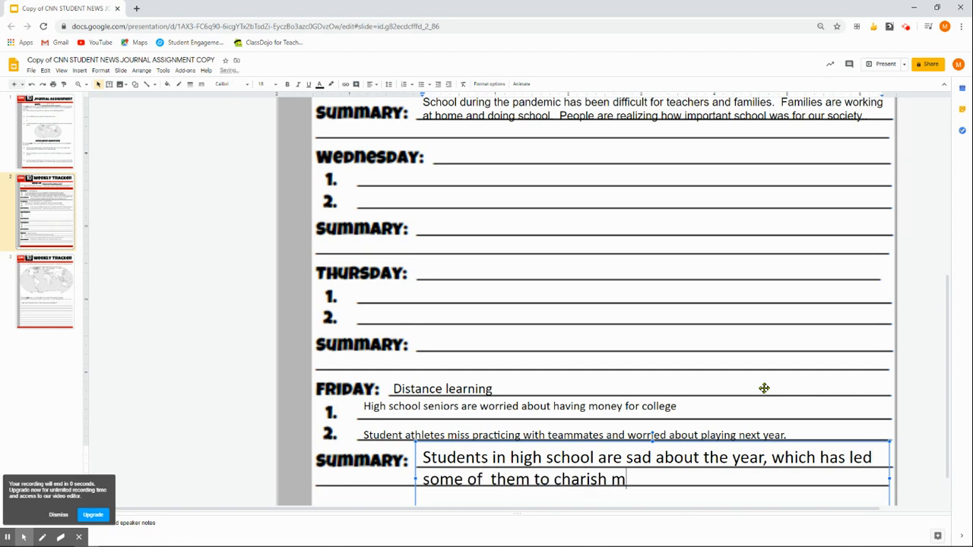
text(oments more and )
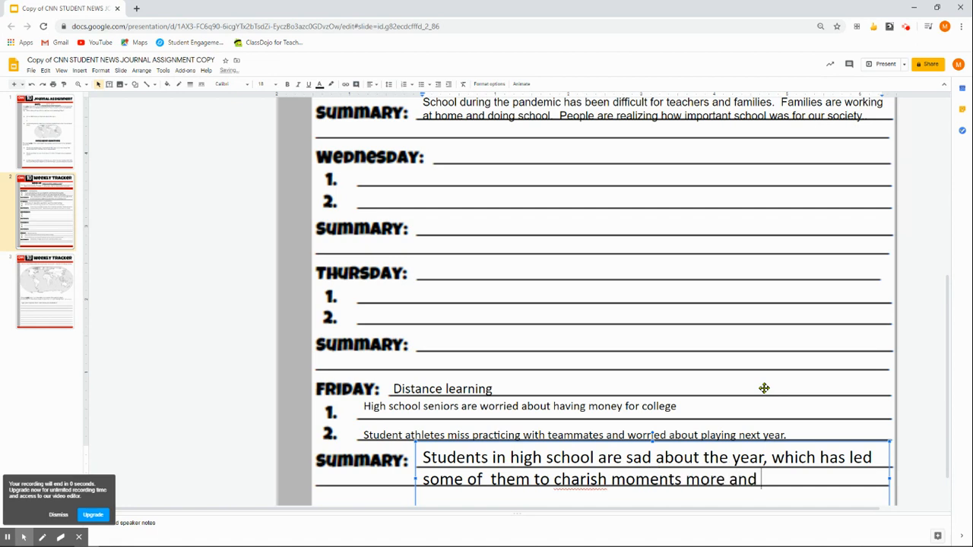
text(stay positive.)
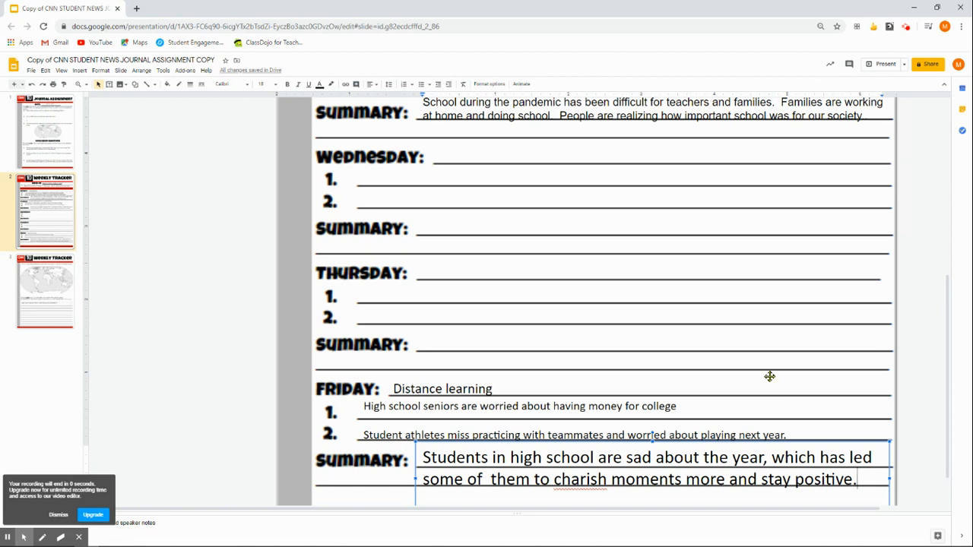
Step: Open the third slide, which holds the world map and the story response question
click(24, 292)
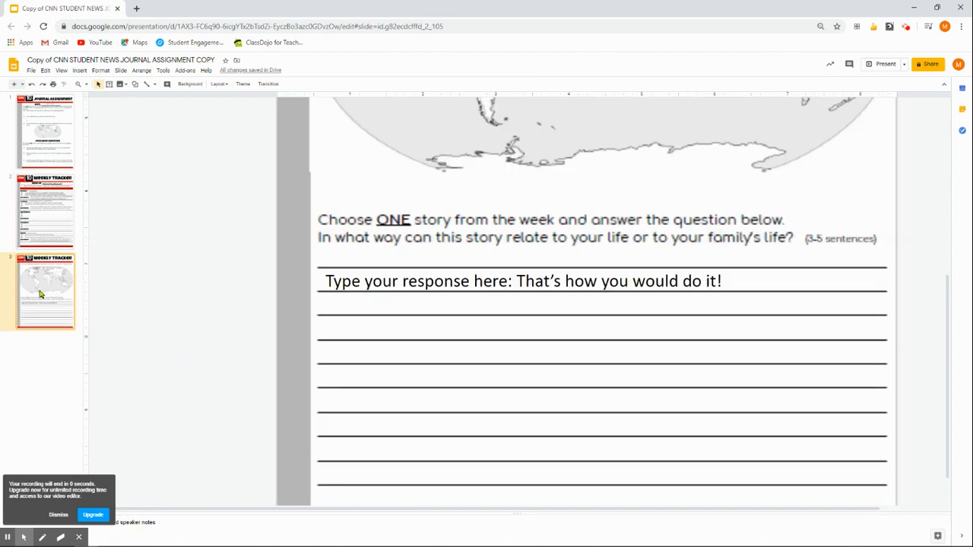